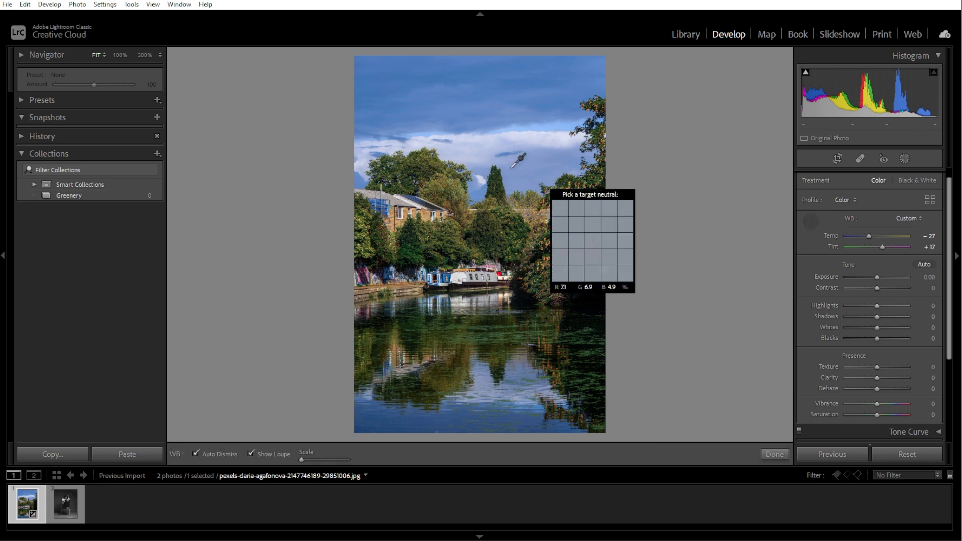
# Set the landscape's white balance from a neutral area of the sky, then refine it to Temp -5 and Tint +9
pyautogui.click(485, 182)
pyautogui.moveTo(873, 236)
pyautogui.mouseDown()
pyautogui.moveTo(888, 234)
pyautogui.moveTo(874, 234)
pyautogui.mouseUp()
pyautogui.moveTo(877, 247); pyautogui.dragTo(879, 245)
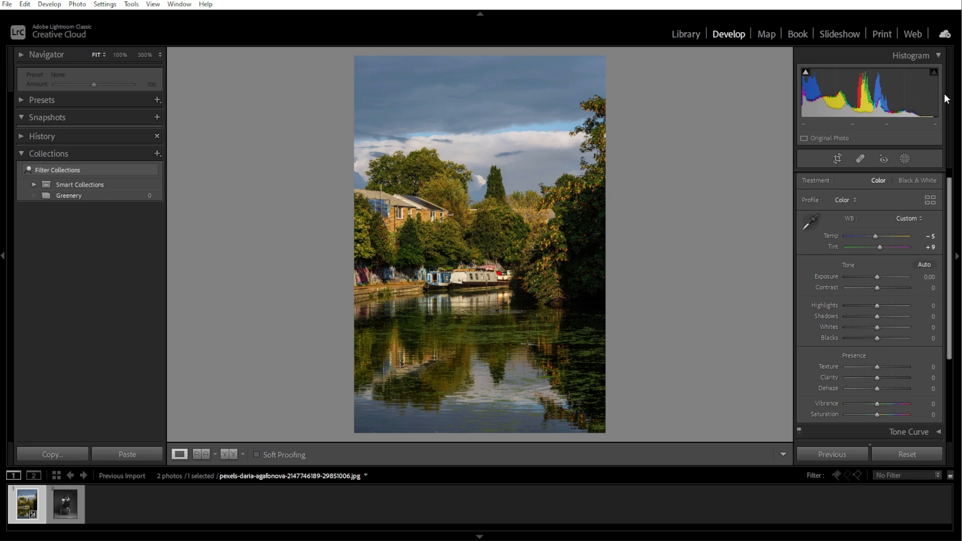
# Turn on the shadow and highlight clipping warnings, then try an exposure change and reset it to 0
pyautogui.click(805, 72)
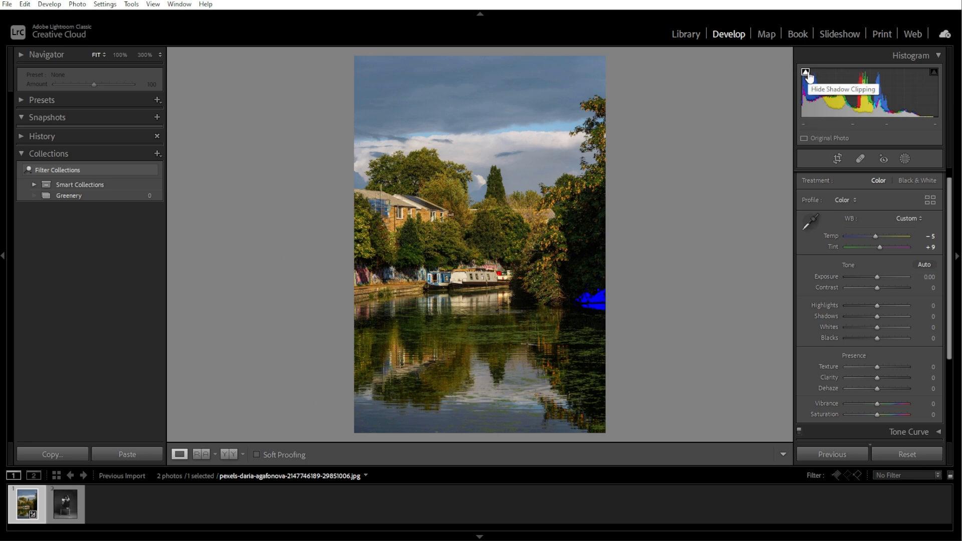
pyautogui.click(934, 73)
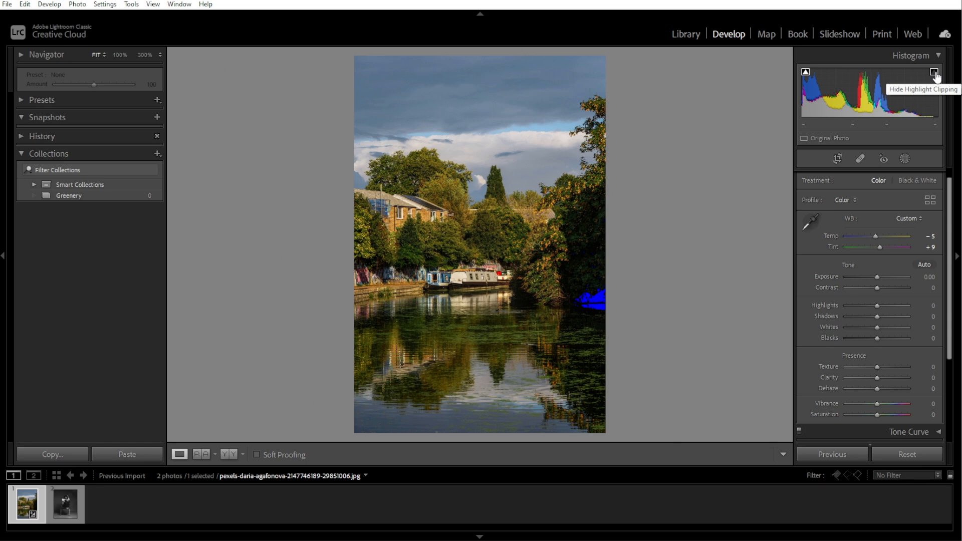
pyautogui.moveTo(877, 276)
pyautogui.mouseDown()
pyautogui.moveTo(915, 275)
pyautogui.moveTo(876, 269)
pyautogui.mouseUp()
pyautogui.doubleClick(826, 277)
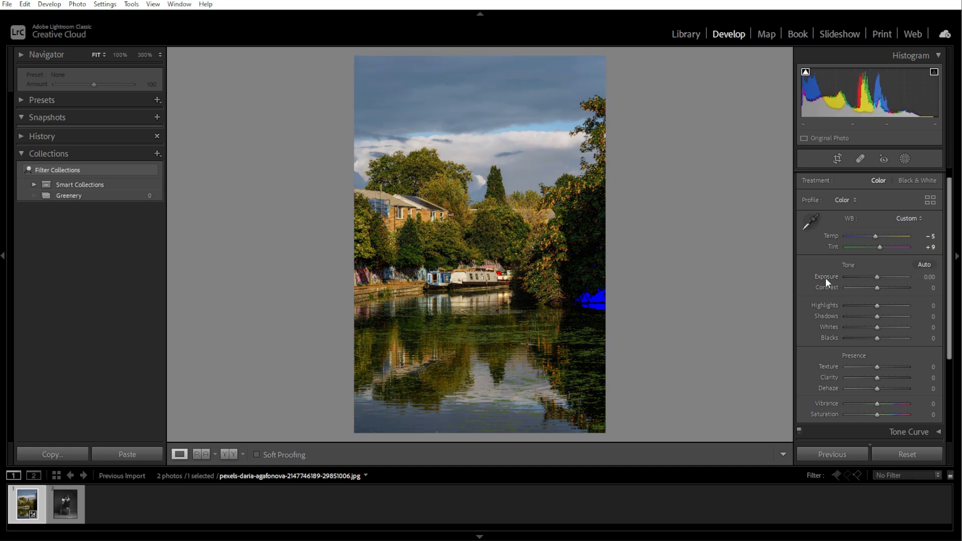
# Apply automatic tone, then refine to Exposure +0.79, Contrast +21, Shadows +47, Blacks +16 and Dehaze -12
pyautogui.click(924, 264)
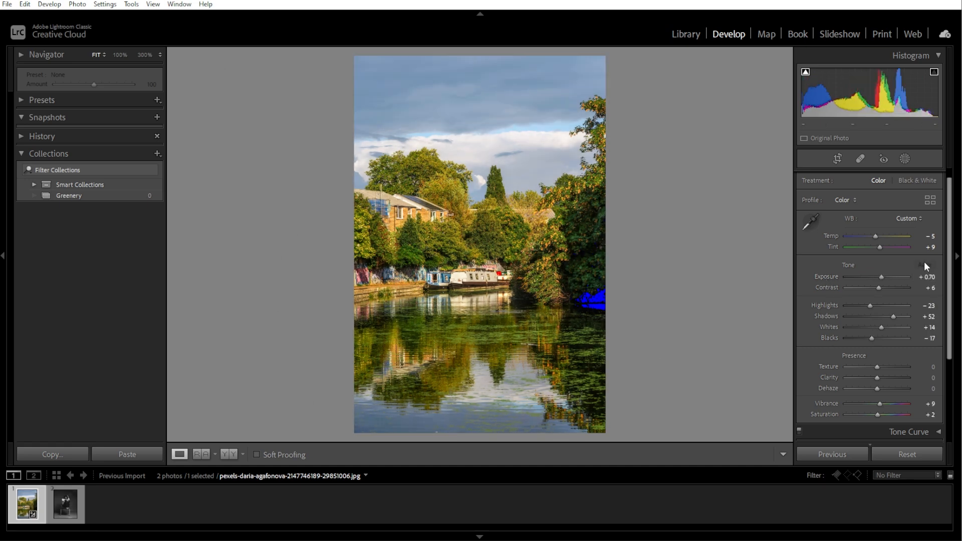
pyautogui.moveTo(893, 316)
pyautogui.mouseDown()
pyautogui.moveTo(909, 316)
pyautogui.moveTo(885, 311)
pyautogui.moveTo(877, 340)
pyautogui.moveTo(890, 315)
pyautogui.mouseUp()
pyautogui.moveTo(876, 389); pyautogui.dragTo(872, 386)
pyautogui.moveTo(879, 288); pyautogui.dragTo(880, 277)
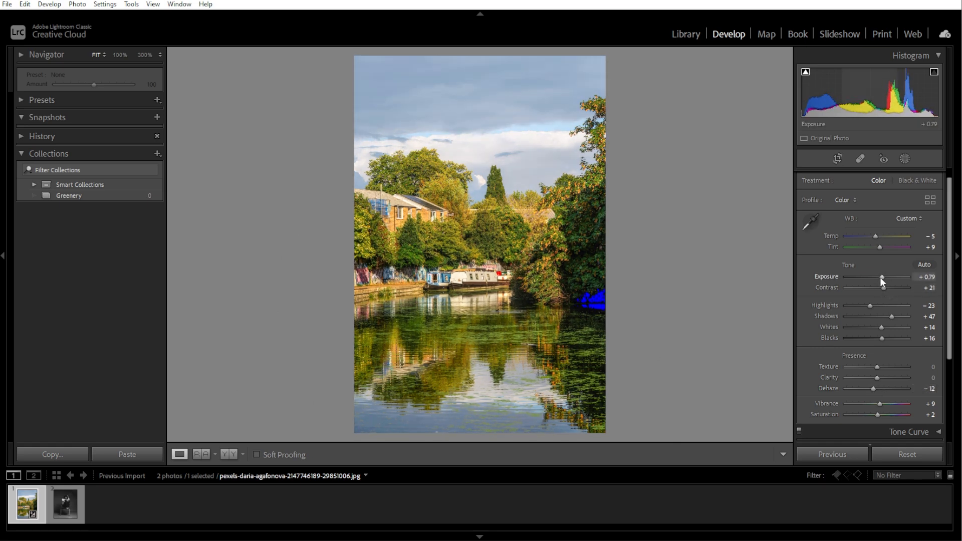
# Turn off the shadow clipping warning and leave only the Tone Curve controls expanded, with Histogram and Basic collapsed
pyautogui.click(935, 53)
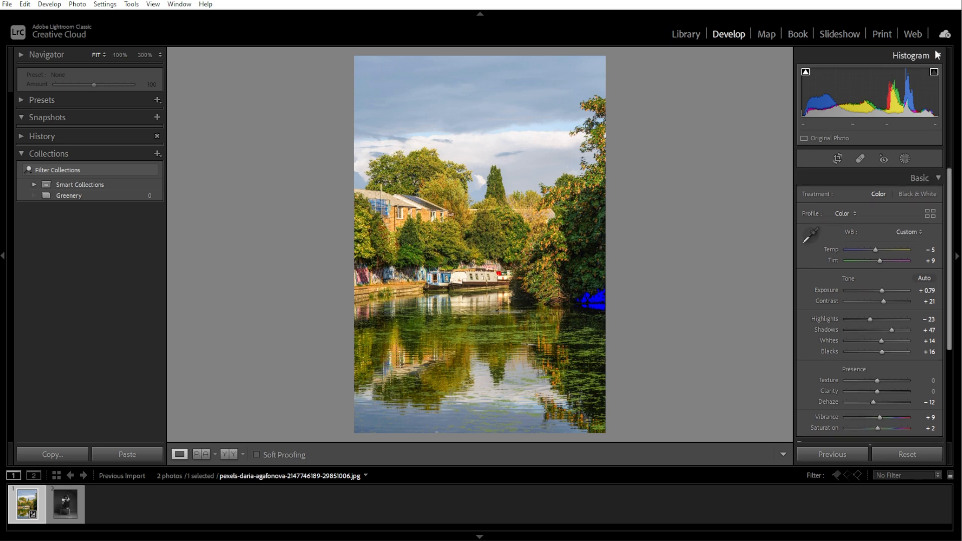
pyautogui.click(939, 99)
pyautogui.click(939, 116)
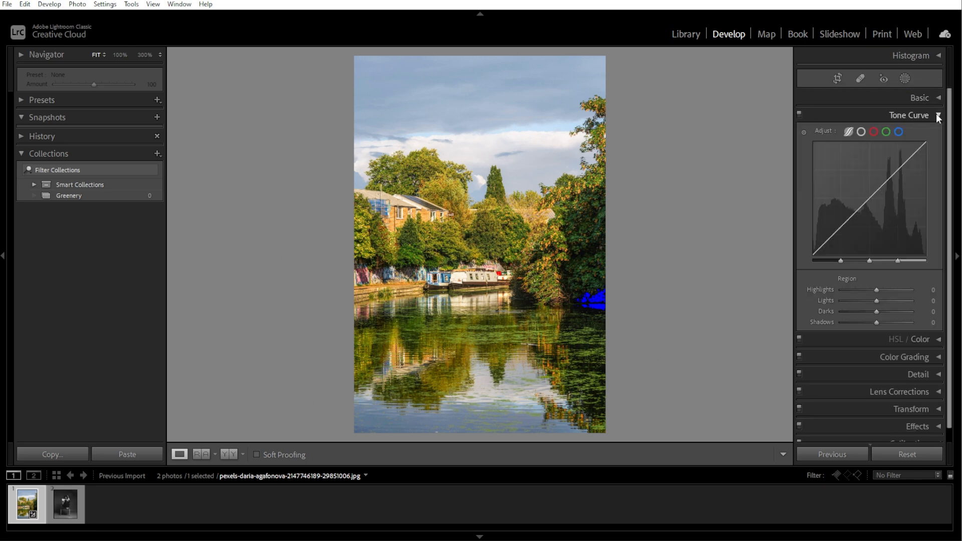
pyautogui.click(938, 55)
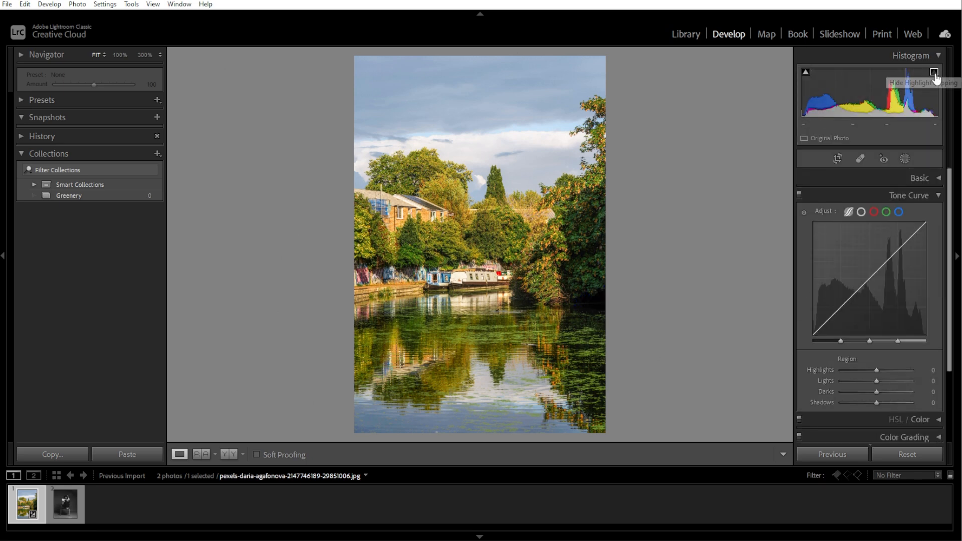
pyautogui.click(942, 52)
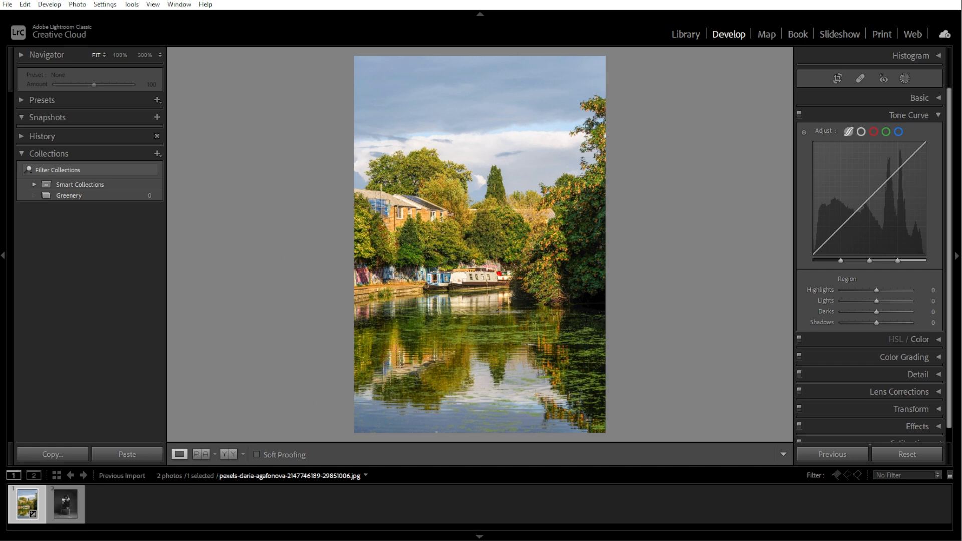
# Set the tone curve regions to Highlights +22, Lights +3, Darks +25 and Shadows +11, and try bending the blue channel curve
pyautogui.moveTo(840, 261); pyautogui.dragTo(882, 321)
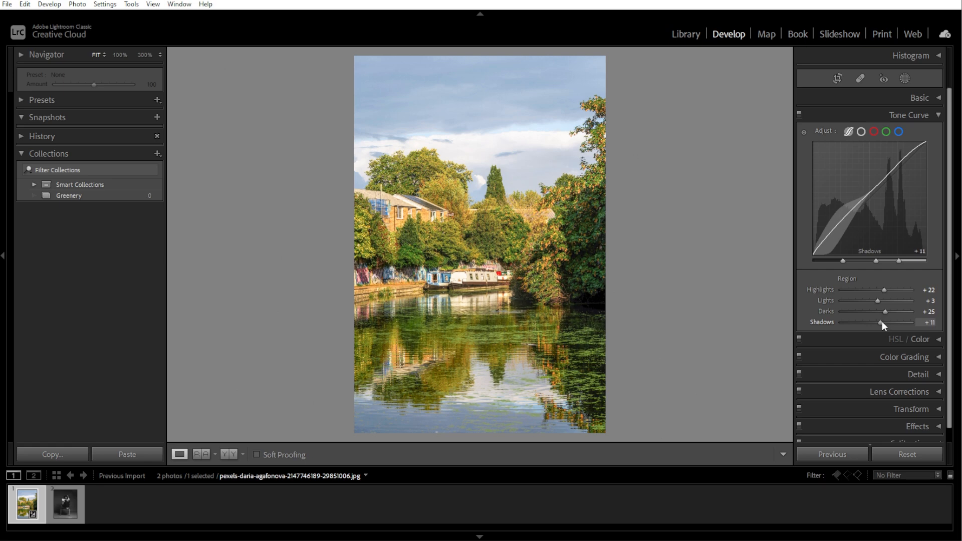
pyautogui.click(901, 133)
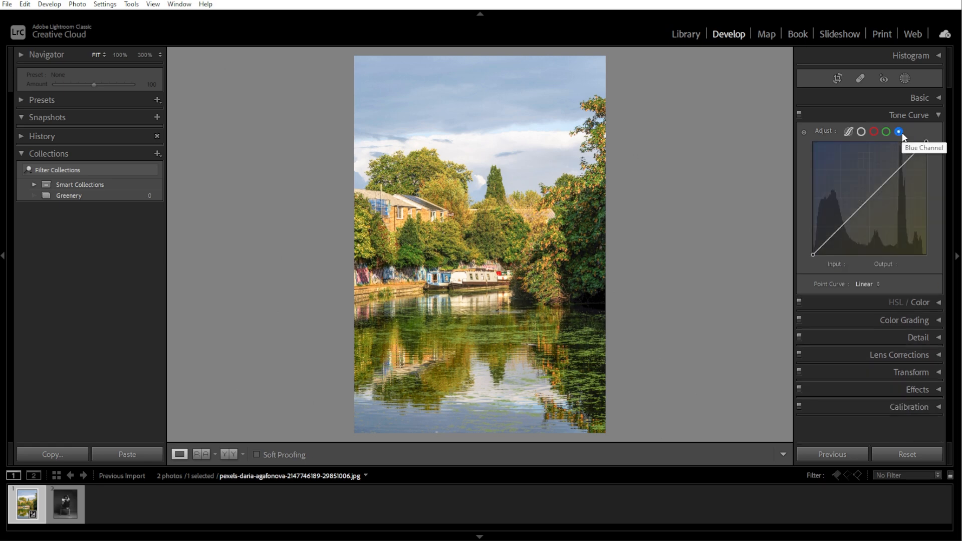
pyautogui.moveTo(824, 242); pyautogui.dragTo(843, 233)
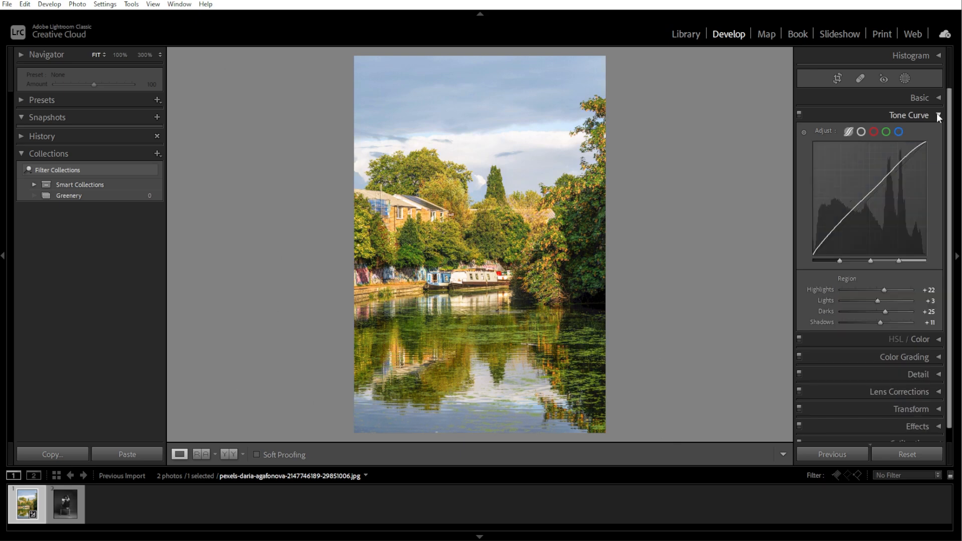
pyautogui.click(938, 116)
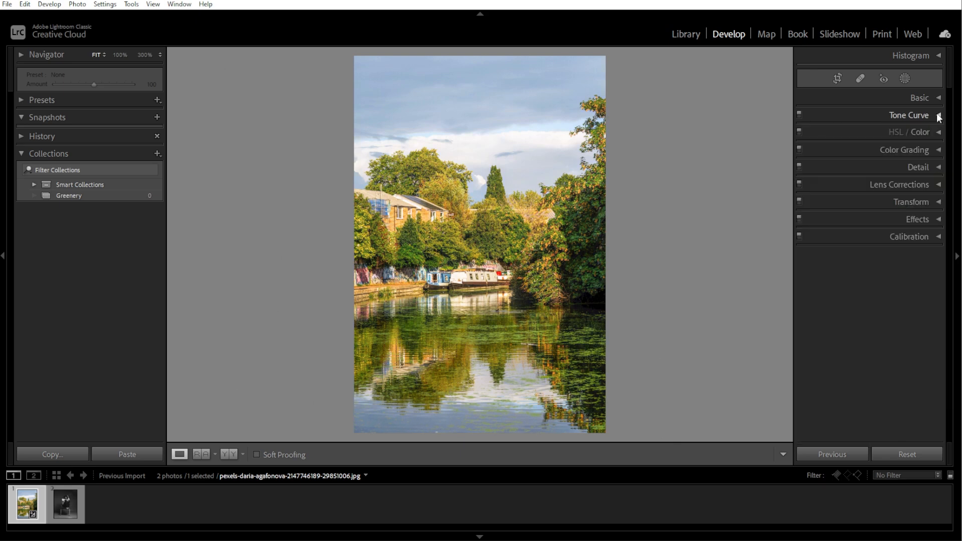
# In the HSL/Color adjustments, set the blue luminance to +30 and raise the aqua luminance
pyautogui.click(937, 132)
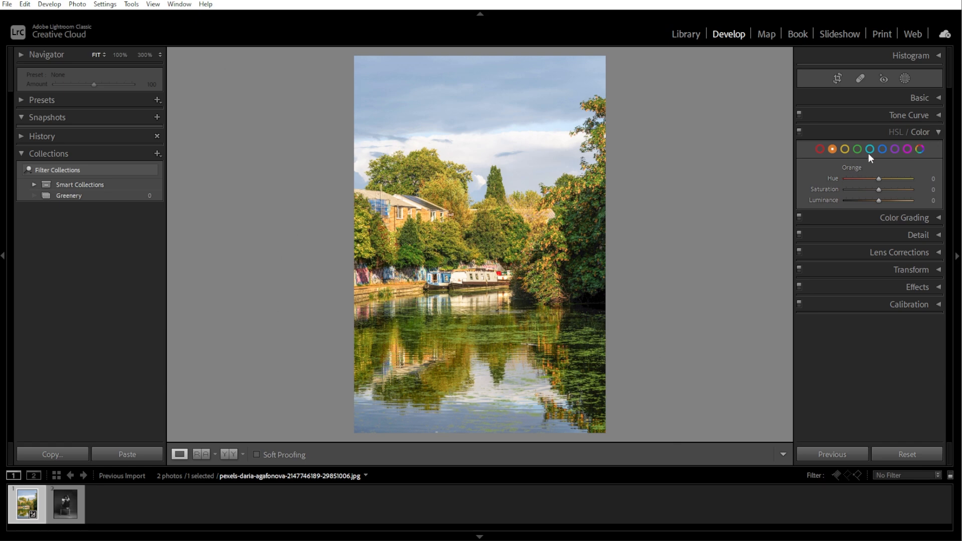
pyautogui.click(881, 147)
pyautogui.moveTo(879, 200)
pyautogui.mouseDown()
pyautogui.moveTo(891, 200)
pyautogui.moveTo(863, 200)
pyautogui.mouseUp()
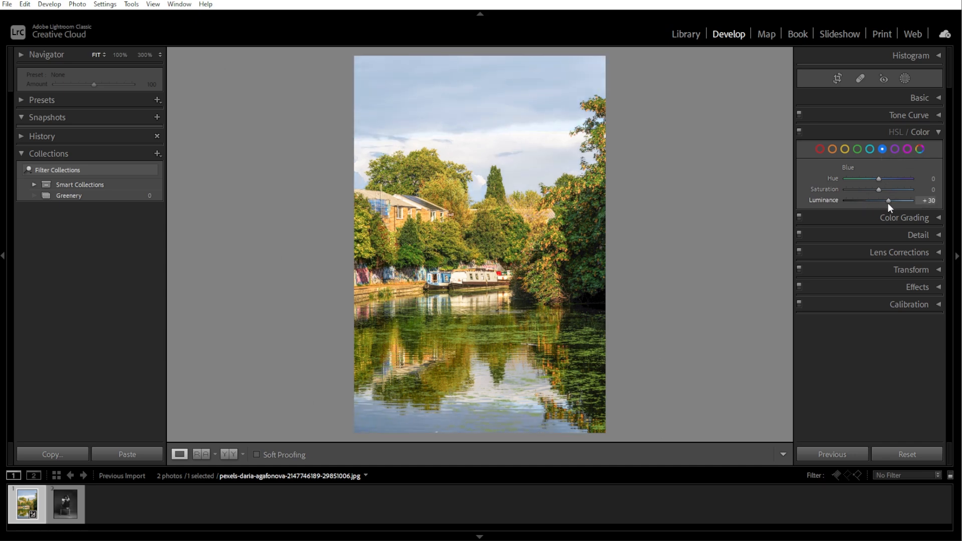
pyautogui.click(870, 149)
pyautogui.moveTo(879, 200); pyautogui.dragTo(895, 200)
# Set the blue color range to Hue +8, Saturation +100 and Luminance +42
pyautogui.click(882, 150)
pyautogui.moveTo(878, 189)
pyautogui.mouseDown()
pyautogui.moveTo(909, 189)
pyautogui.moveTo(883, 180)
pyautogui.mouseUp()
pyautogui.moveTo(879, 189); pyautogui.dragTo(895, 202)
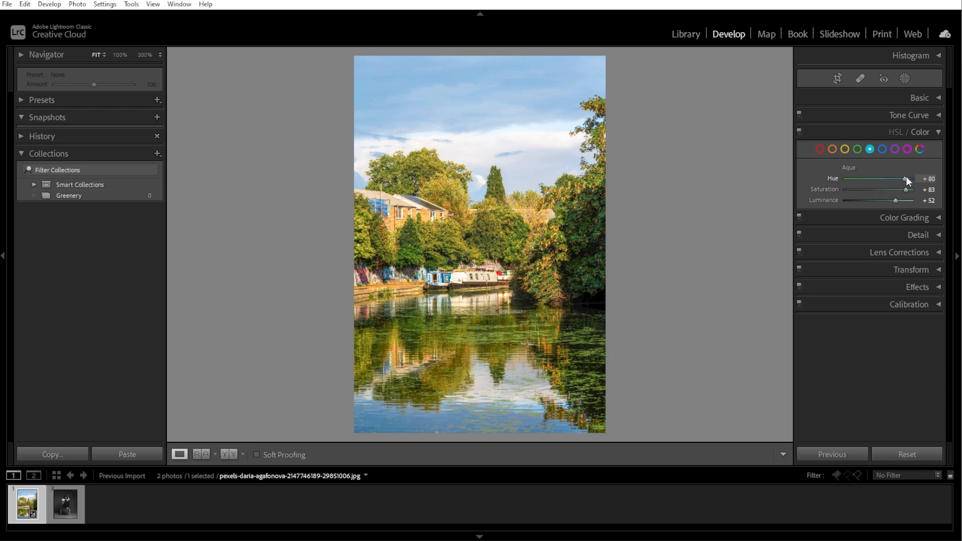
pyautogui.click(882, 148)
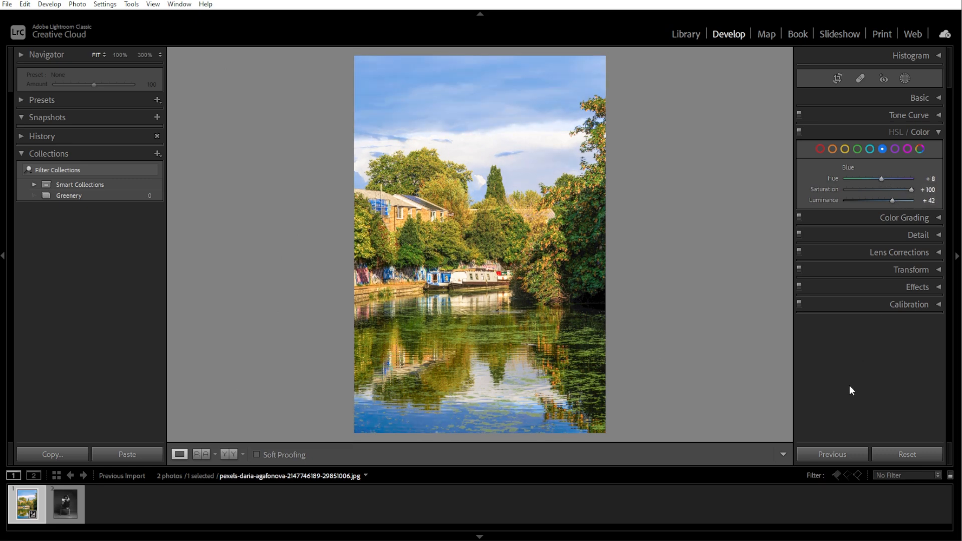
# Compare the landscape before and after side by side, then open the seated portrait photo in the single-image view
pyautogui.click(228, 454)
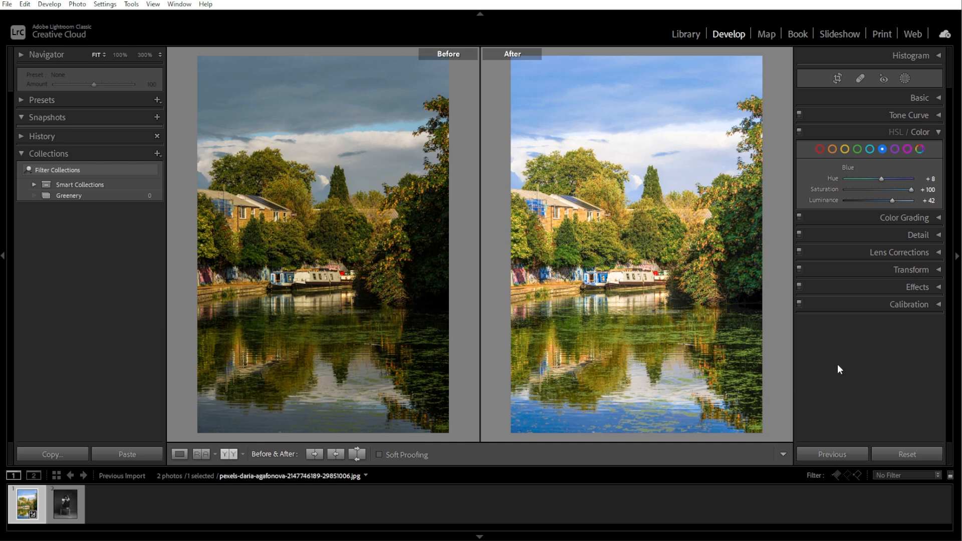
pyautogui.click(66, 506)
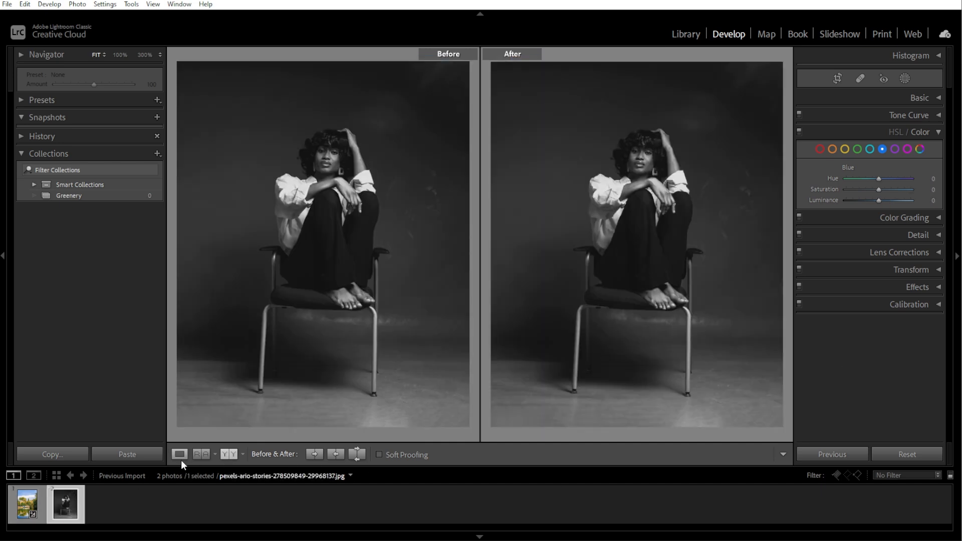
pyautogui.click(180, 455)
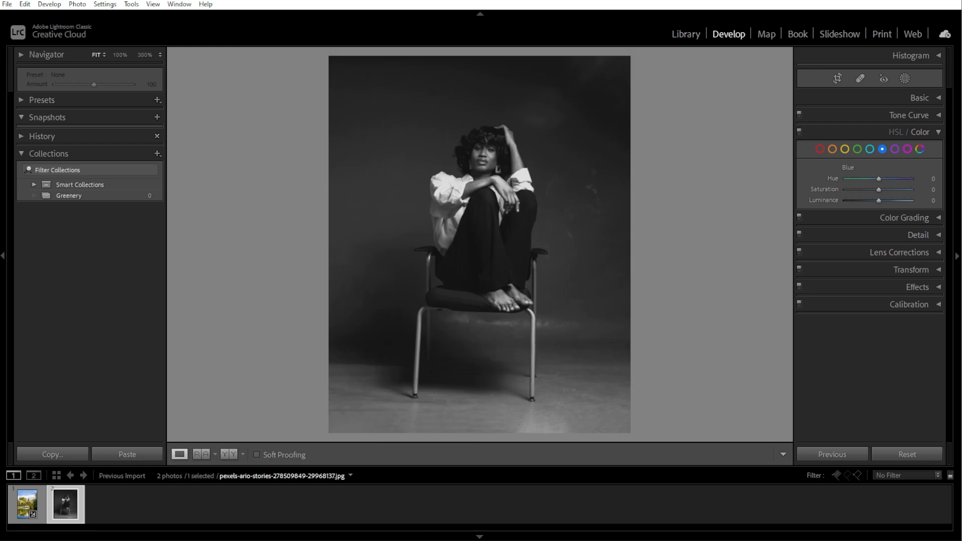
# Convert the portrait to the Black & White treatment
pyautogui.click(935, 98)
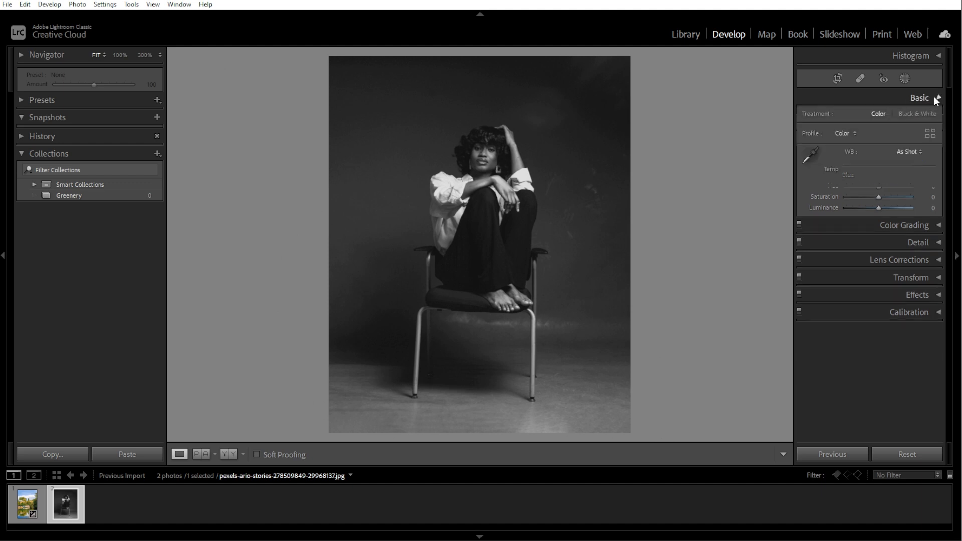
pyautogui.click(913, 116)
pyautogui.scroll(-3, 934, 215)
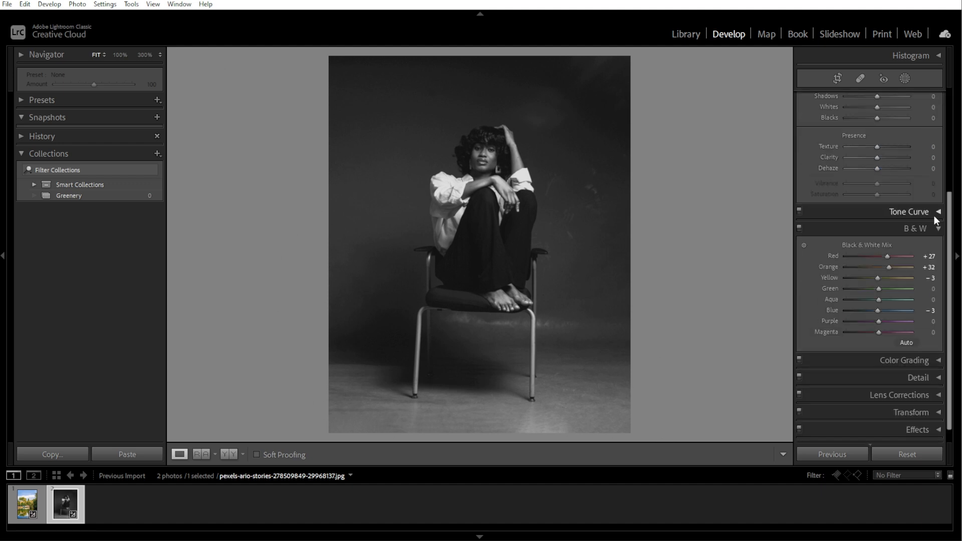
# Try a blue tint on the portrait by raising the blue channel tone curve to output 172 at input 156, then flatten it
pyautogui.click(933, 216)
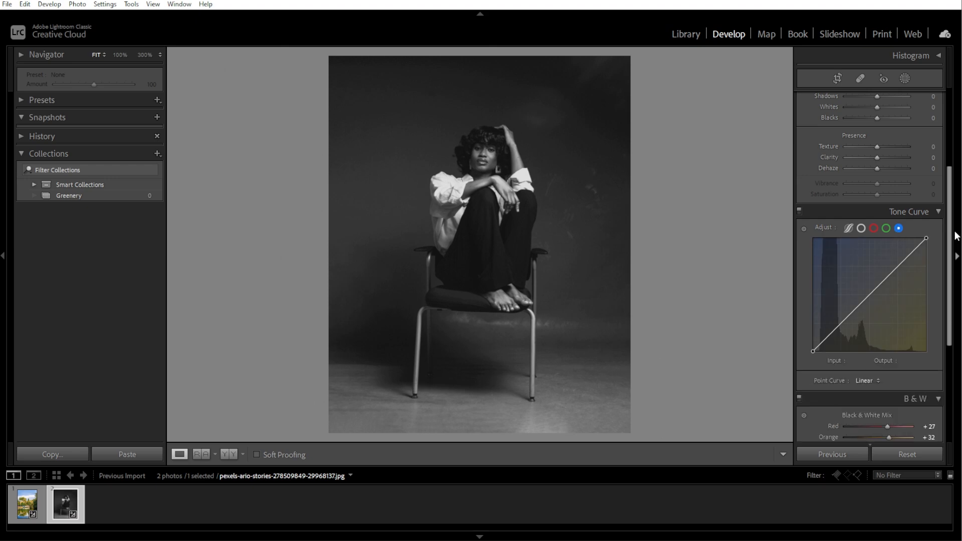
pyautogui.click(954, 246)
pyautogui.click(954, 248)
pyautogui.click(898, 198)
pyautogui.scroll(-1, 866, 251)
pyautogui.moveTo(861, 251); pyautogui.dragTo(882, 222)
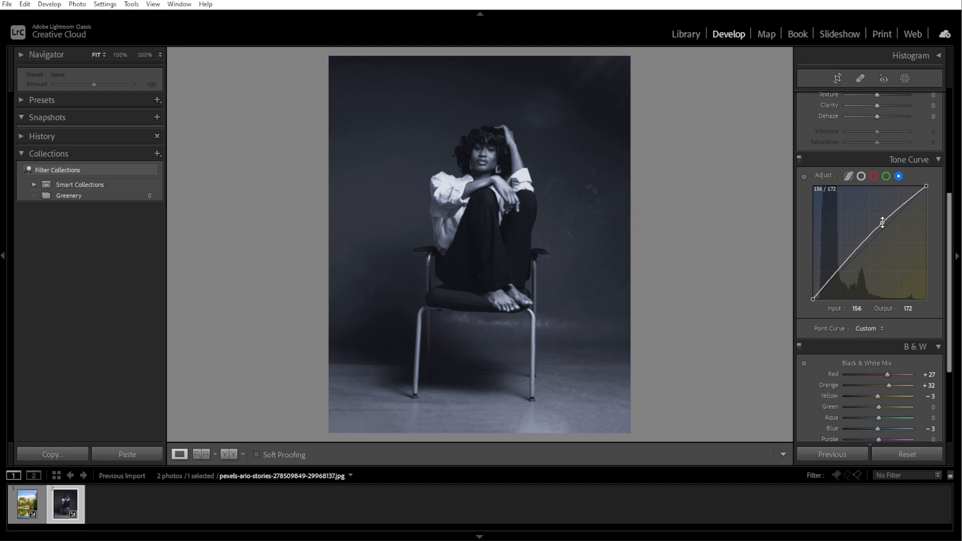
pyautogui.rightClick(882, 222)
pyautogui.click(888, 233)
# Try bending the red channel tone curve on the portrait, then reset it to linear
pyautogui.click(873, 176)
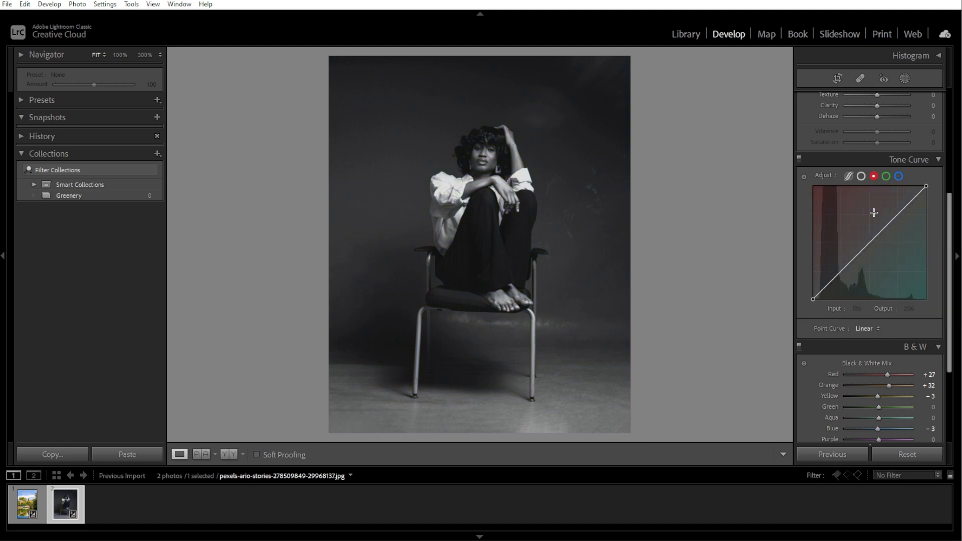
pyautogui.moveTo(875, 235)
pyautogui.mouseDown()
pyautogui.moveTo(871, 243)
pyautogui.moveTo(879, 229)
pyautogui.mouseUp()
pyautogui.rightClick(872, 243)
pyautogui.click(878, 254)
# Raise the blue channel tone curve to output 159 at input 148 and compare the portrait before and after side by side
pyautogui.click(898, 177)
pyautogui.click(200, 454)
pyautogui.press('y')
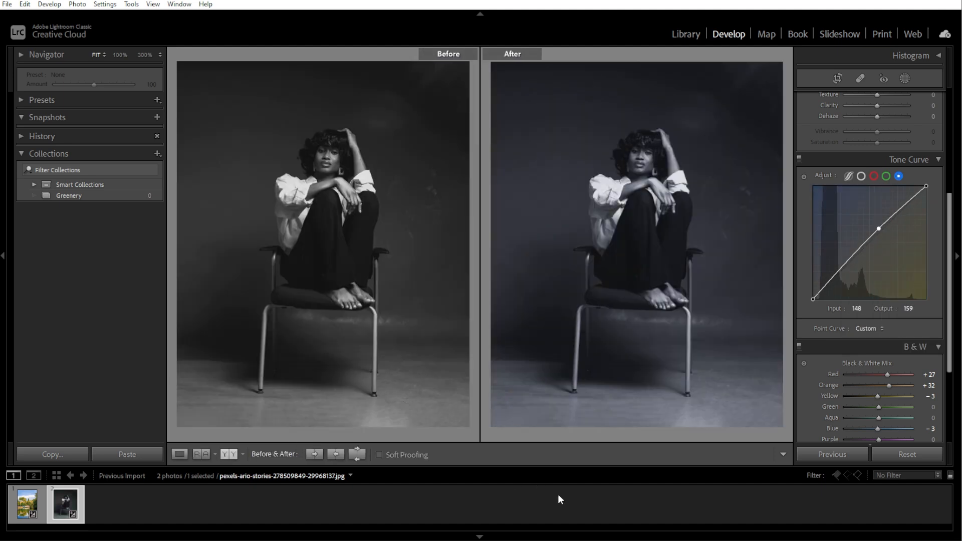